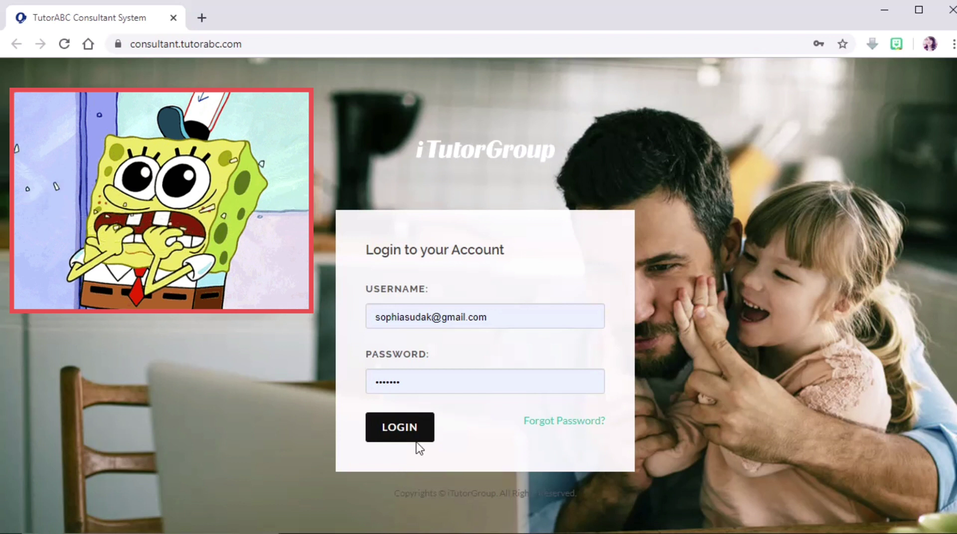
# - Log in as consultant and open the Hello! session-preparation reminder from My Session Page
pyautogui.click(417, 431)
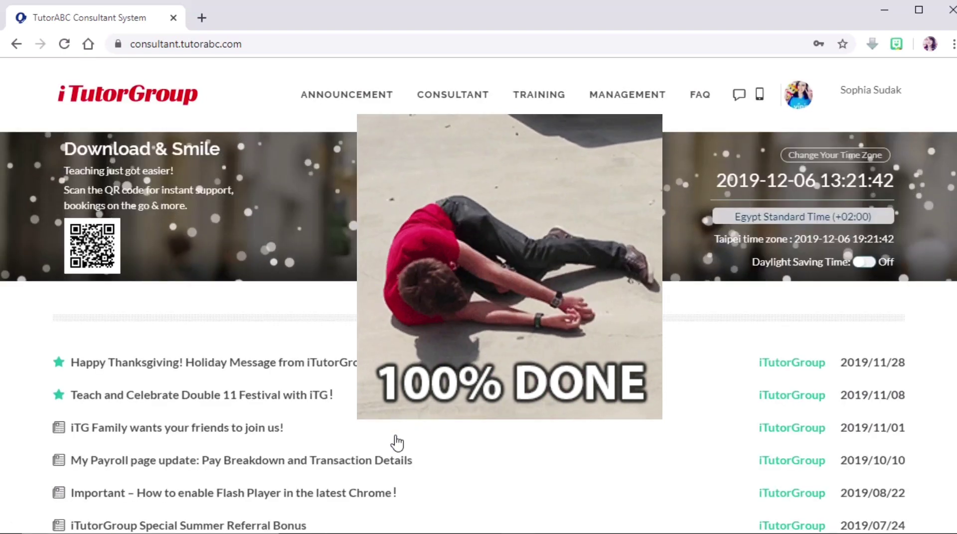
pyautogui.moveTo(452, 93)
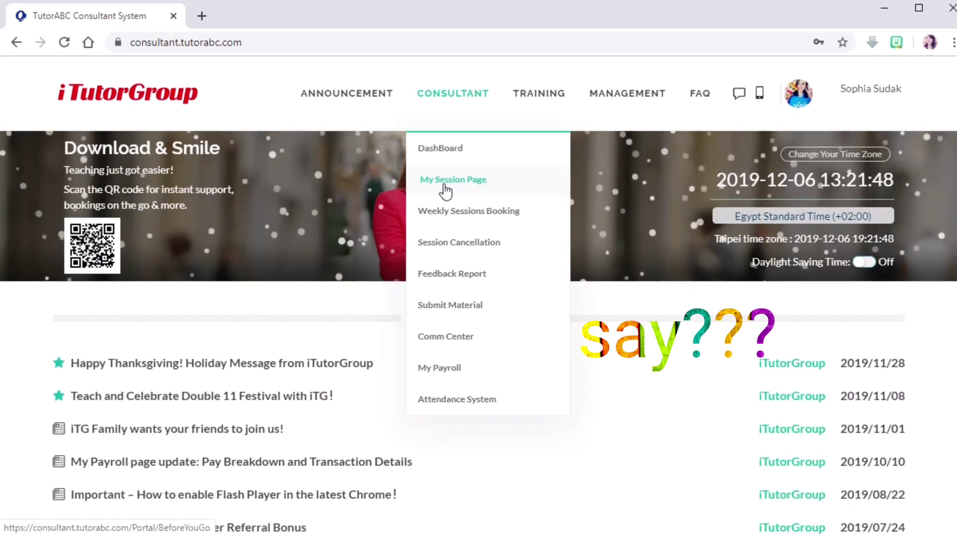
pyautogui.click(445, 190)
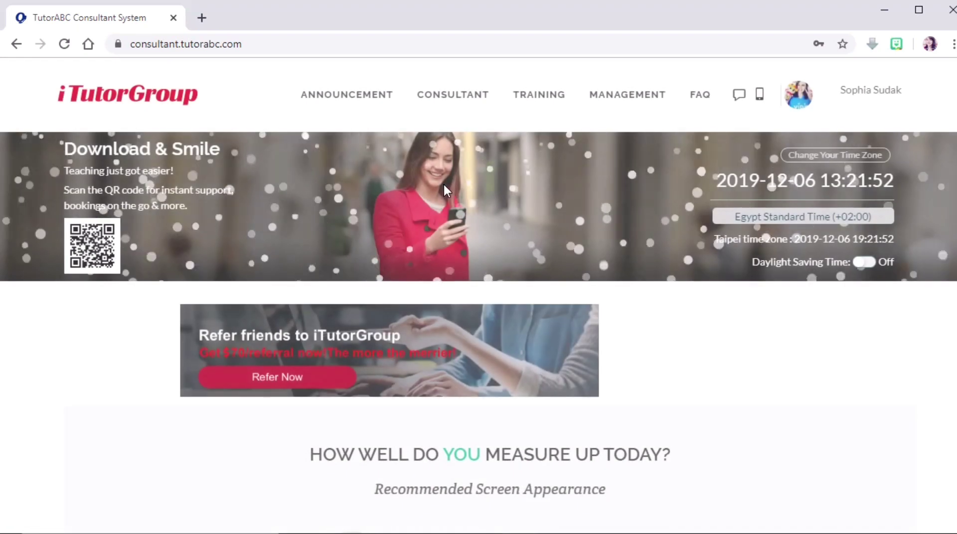
pyautogui.scroll(-5, 416, 305)
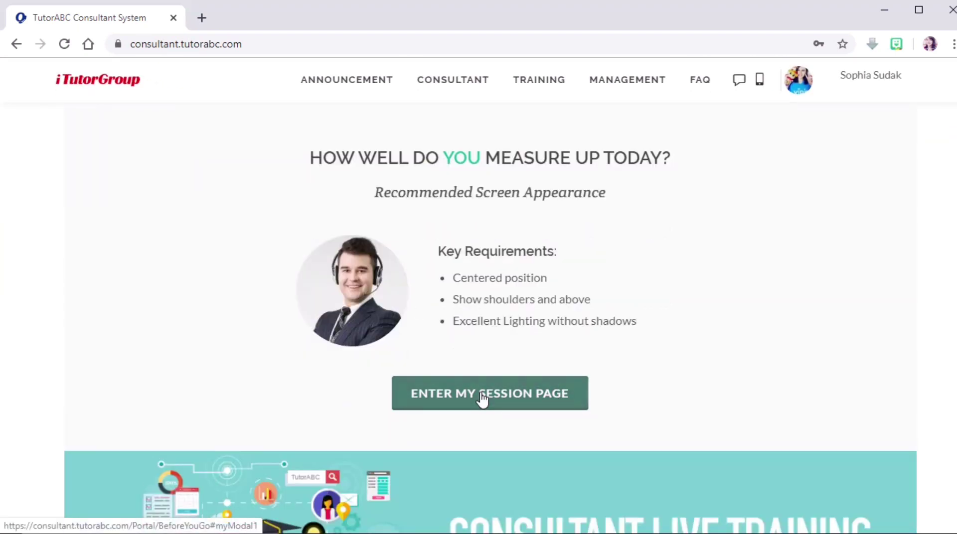
pyautogui.click(482, 395)
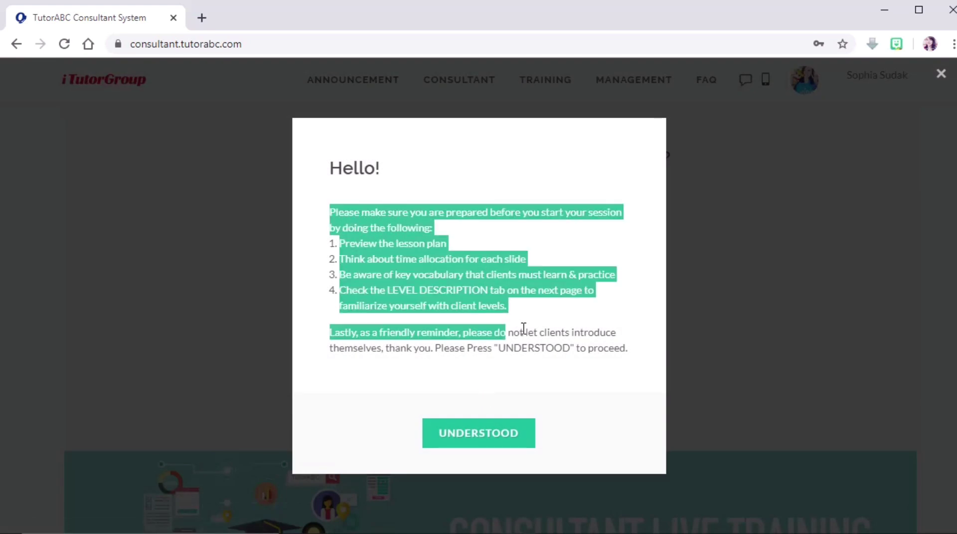
pyautogui.moveTo(332, 212); pyautogui.dragTo(548, 348)
pyautogui.click(558, 343)
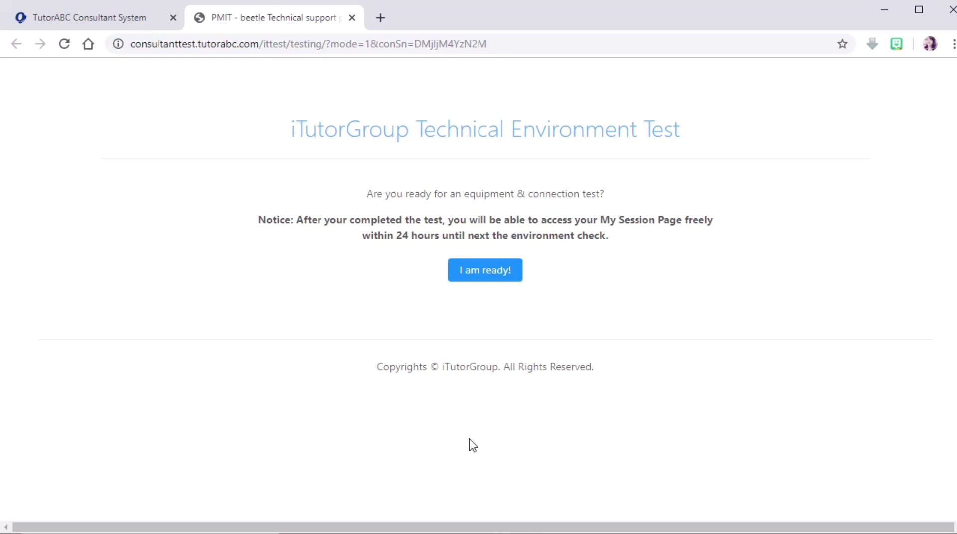
# - Run the environment test, confirming the headset sound, microphone echo and camera image all work
pyautogui.click(467, 272)
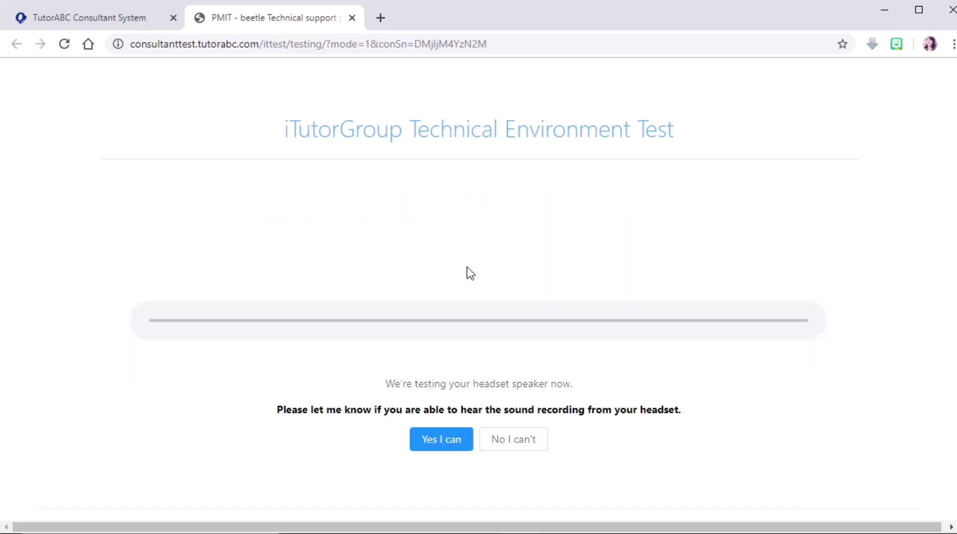
pyautogui.click(432, 448)
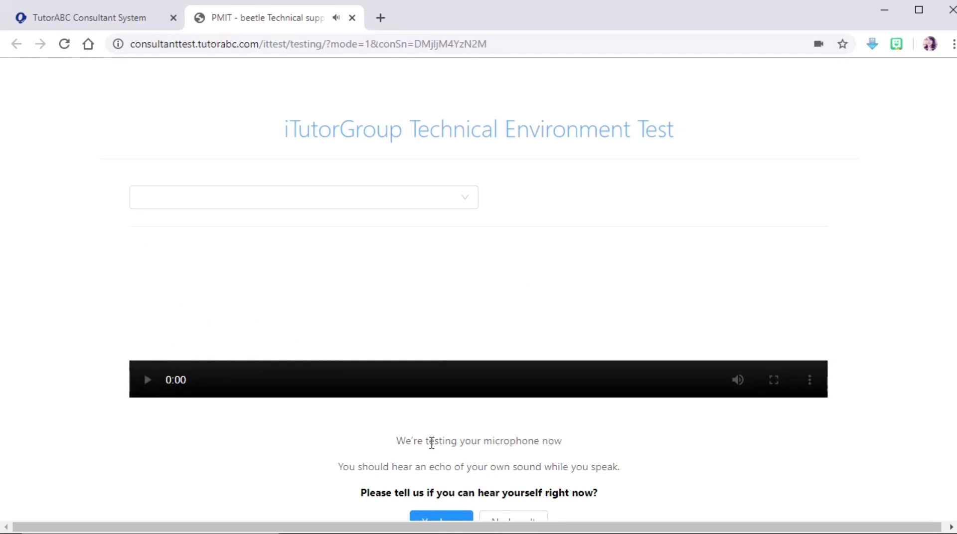
pyautogui.scroll(-3, 431, 443)
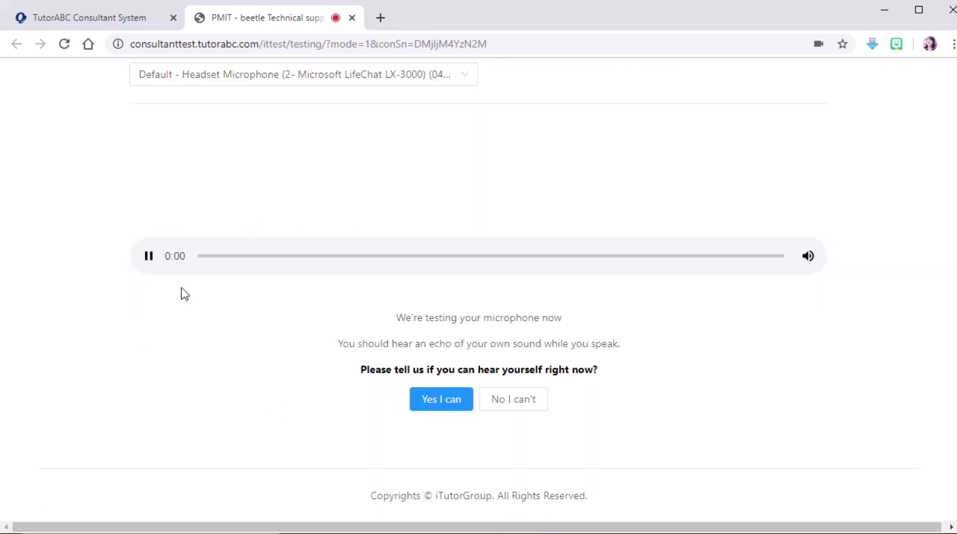
pyautogui.click(438, 399)
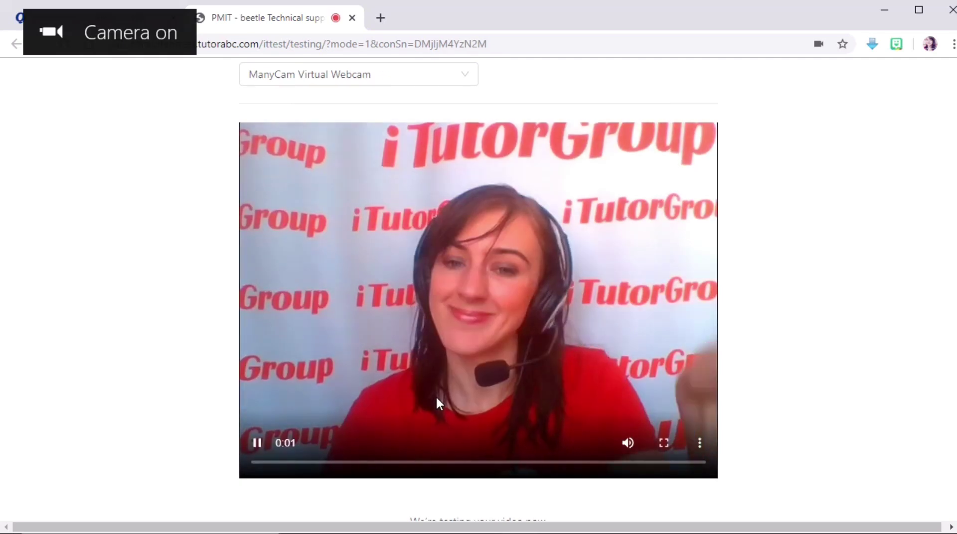
pyautogui.scroll(-2, 423, 448)
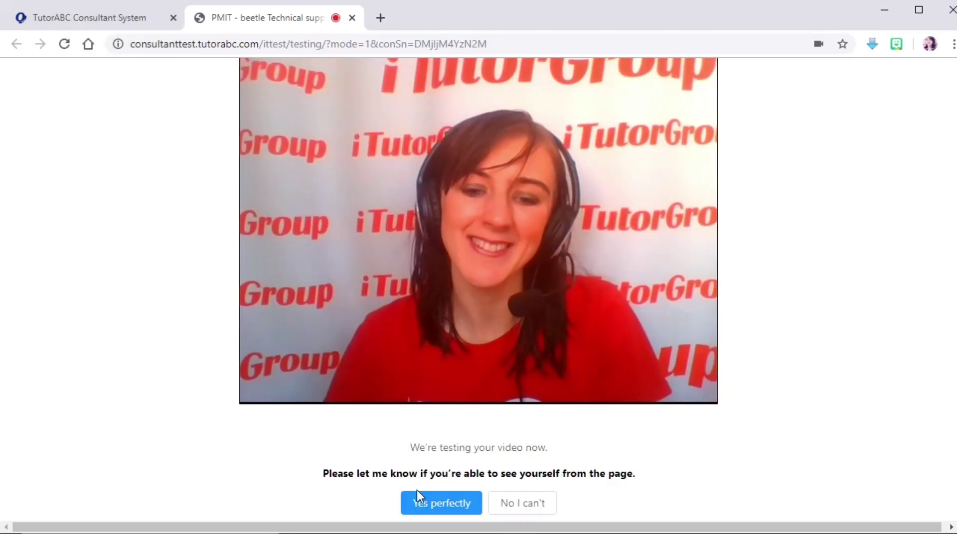
pyautogui.click(418, 505)
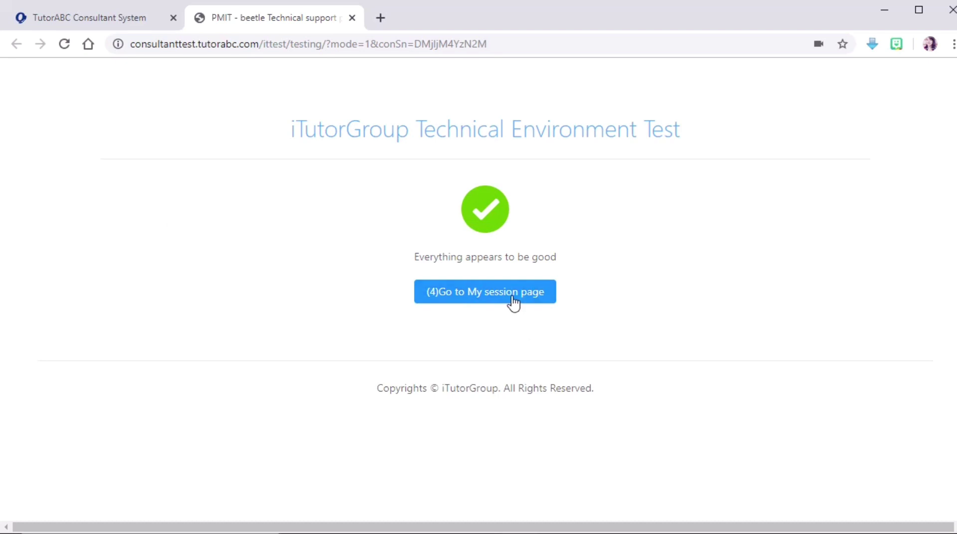
# - Go from the passed test to the 13:30 Let's Go 3 Unit 6 Lesson 6 session page
pyautogui.click(513, 298)
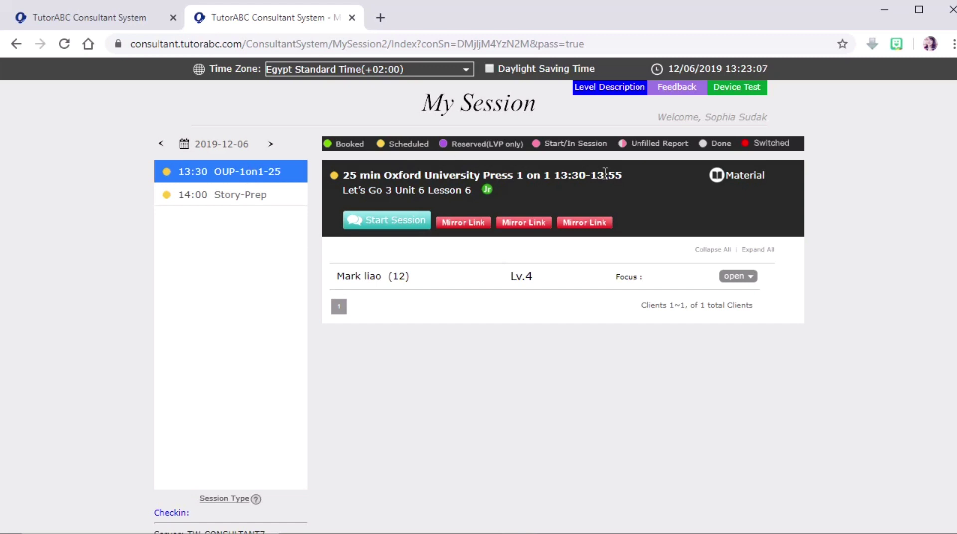
pyautogui.moveTo(591, 175); pyautogui.dragTo(628, 183)
pyautogui.click(618, 176)
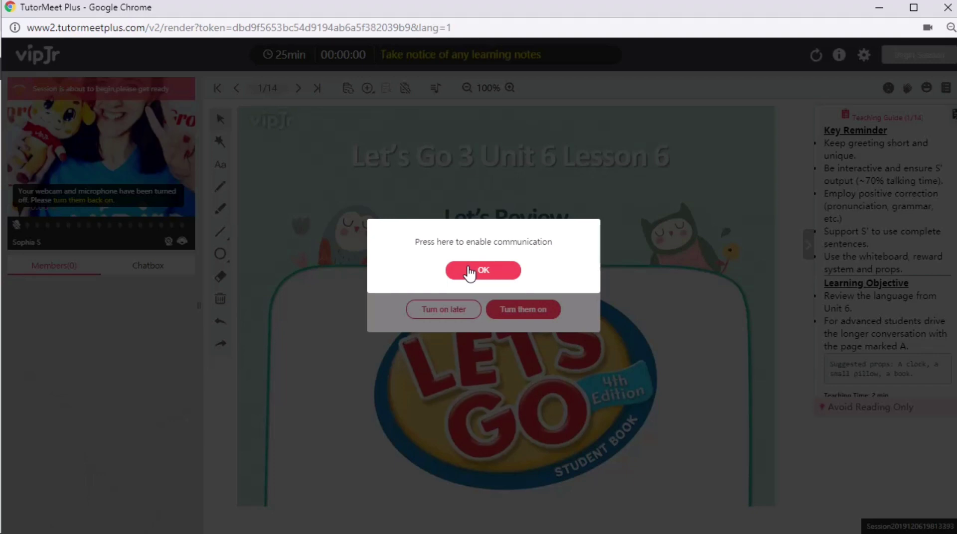
# - Enable classroom communication with camera and microphone, then switch off the webcam and microphone
pyautogui.click(469, 272)
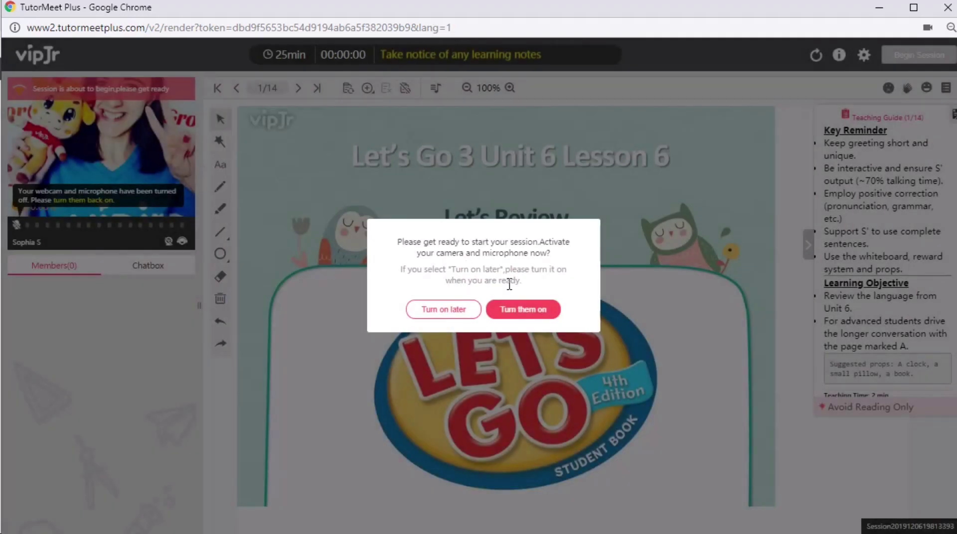
pyautogui.click(523, 314)
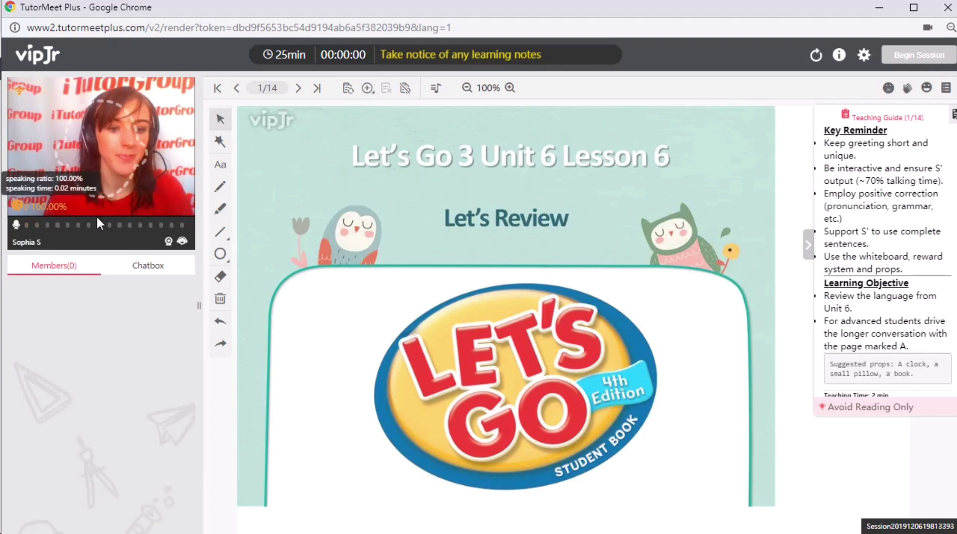
pyautogui.click(168, 242)
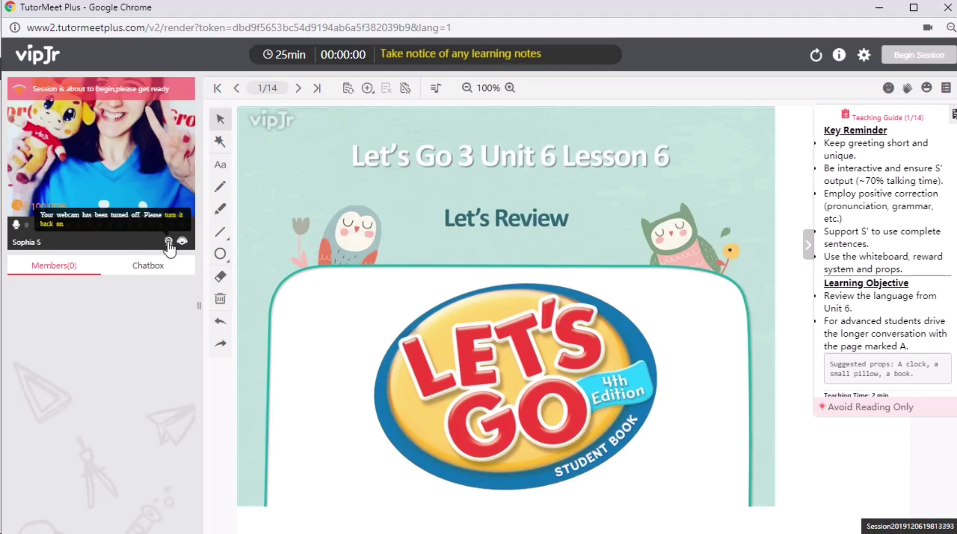
pyautogui.click(16, 225)
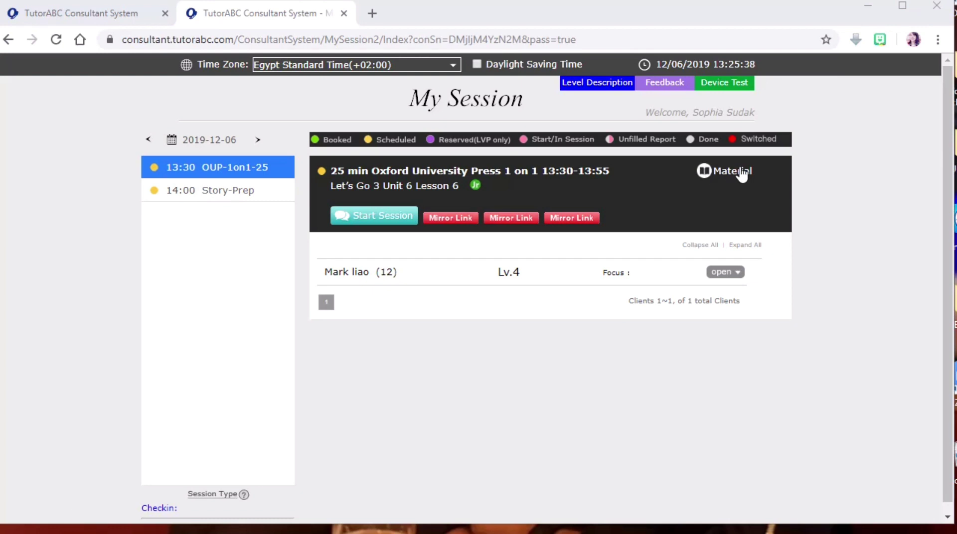
# - Open the lesson preview and page back from the Thank you slide to Listen and sing
pyautogui.click(729, 180)
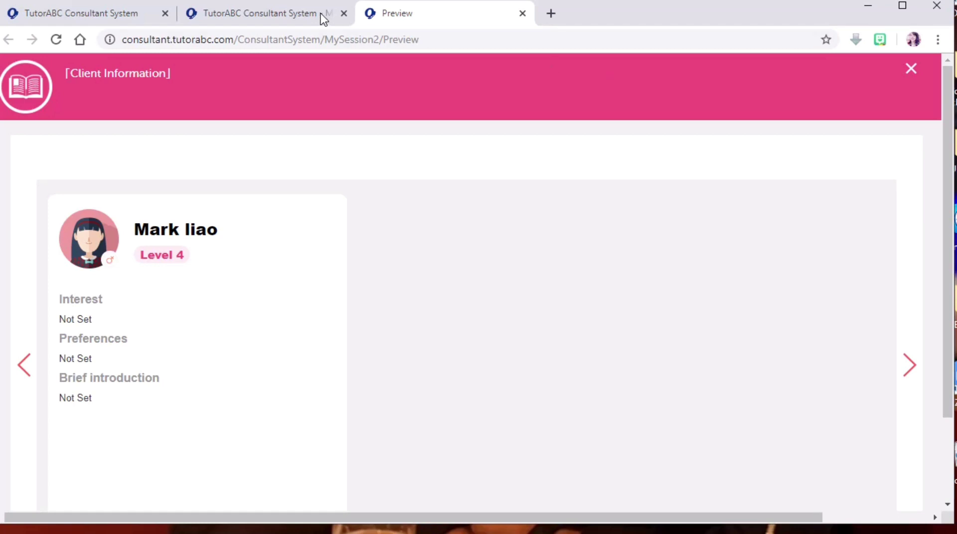
pyautogui.scroll(-3, 95, 279)
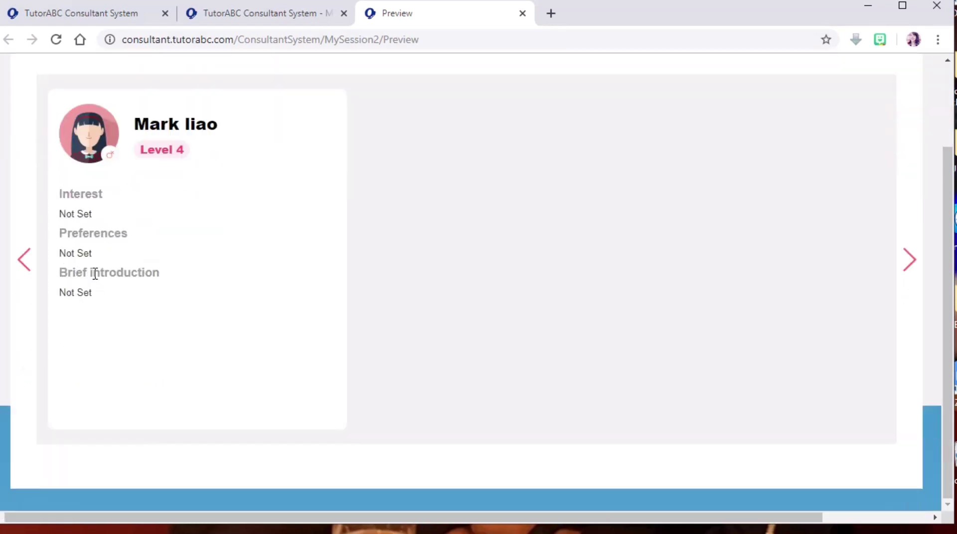
pyautogui.click(24, 260)
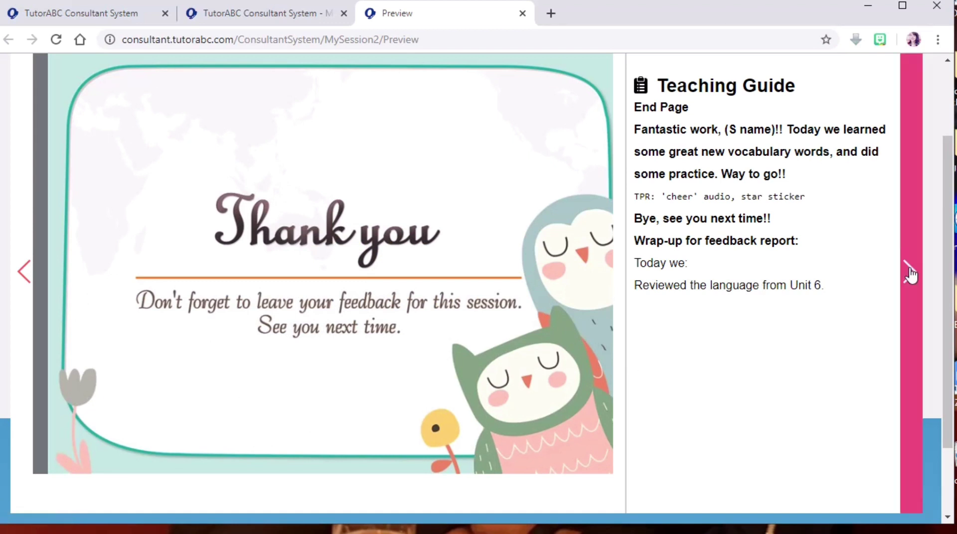
pyautogui.click(21, 274)
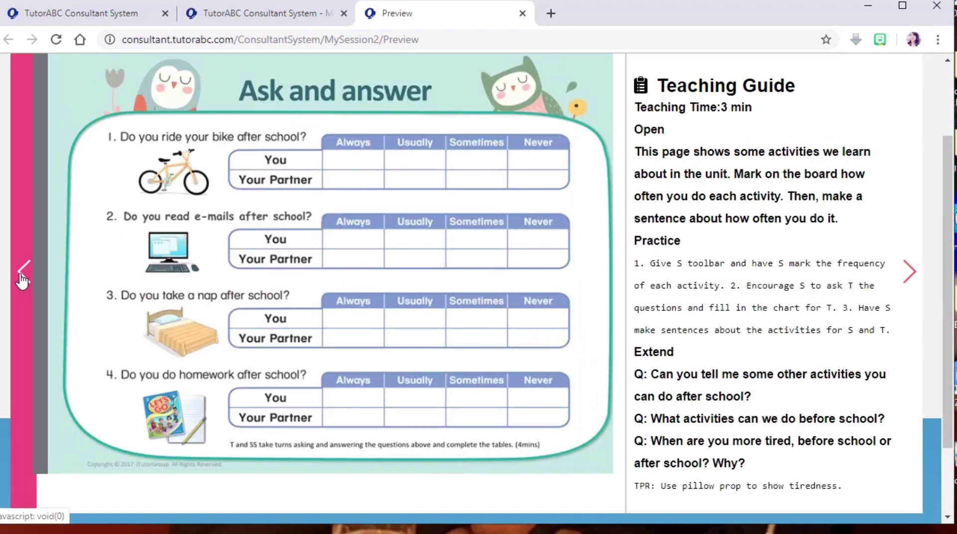
pyautogui.click(21, 274)
pyautogui.click(20, 277)
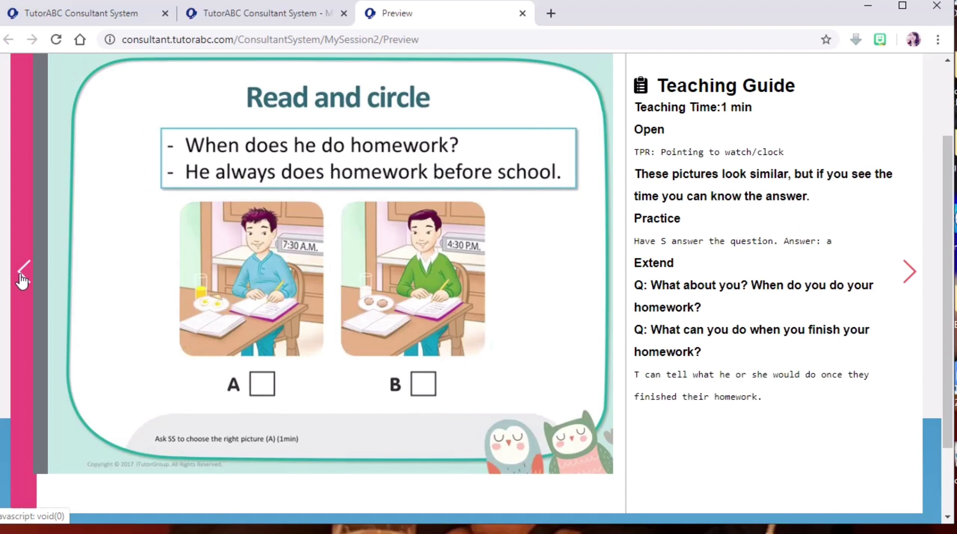
pyautogui.click(21, 278)
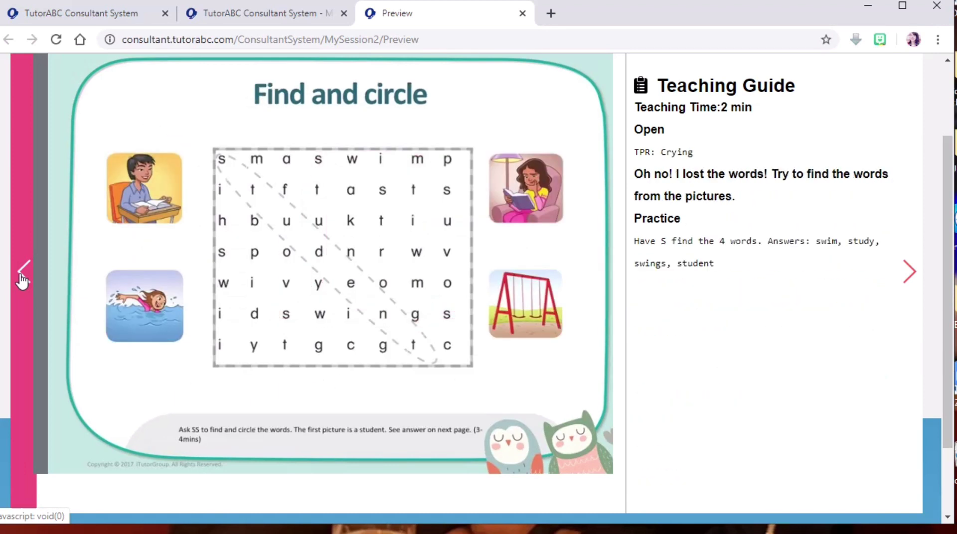
pyautogui.click(21, 278)
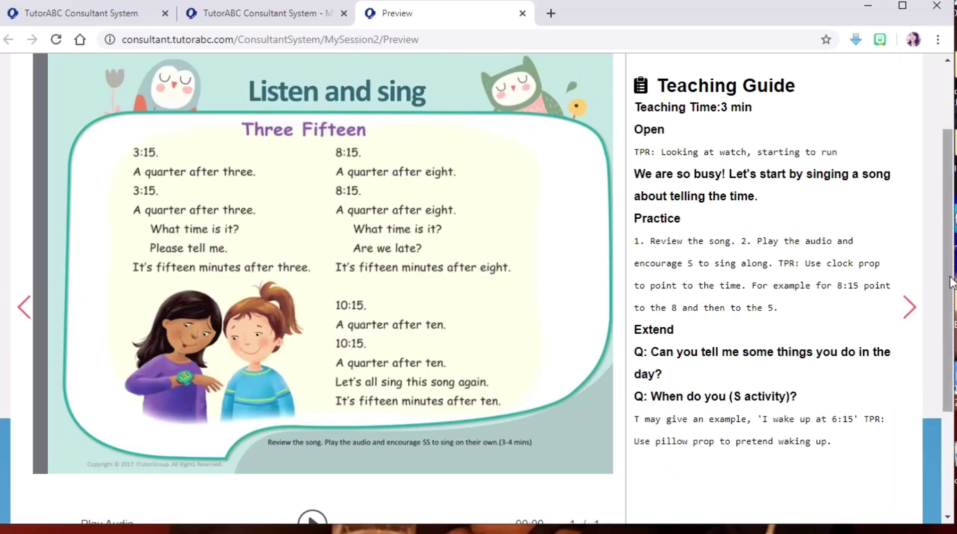
# - Place the narrowed preview beside the classroom, advance it to Find and circle, then widen the classroom
pyautogui.moveTo(559, 269); pyautogui.dragTo(235, 274)
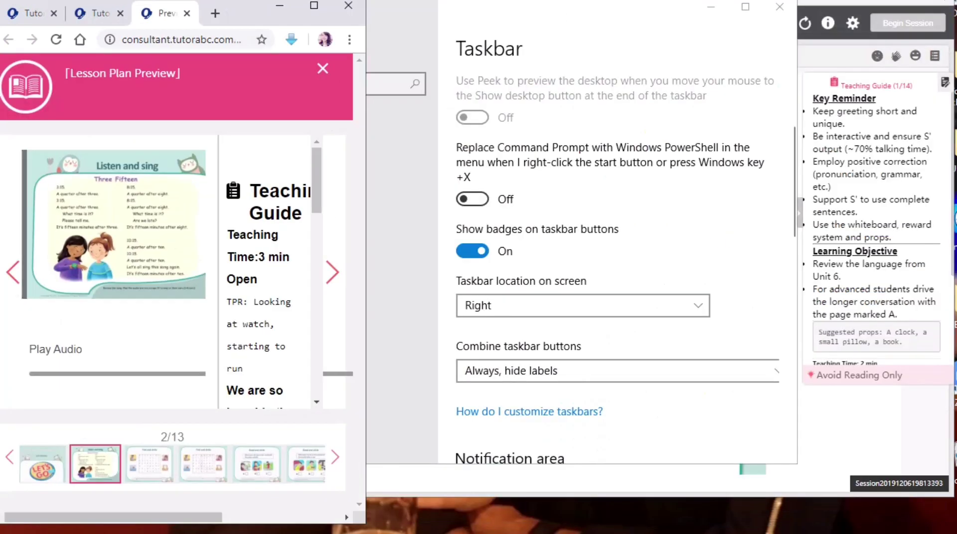
pyautogui.click(745, 7)
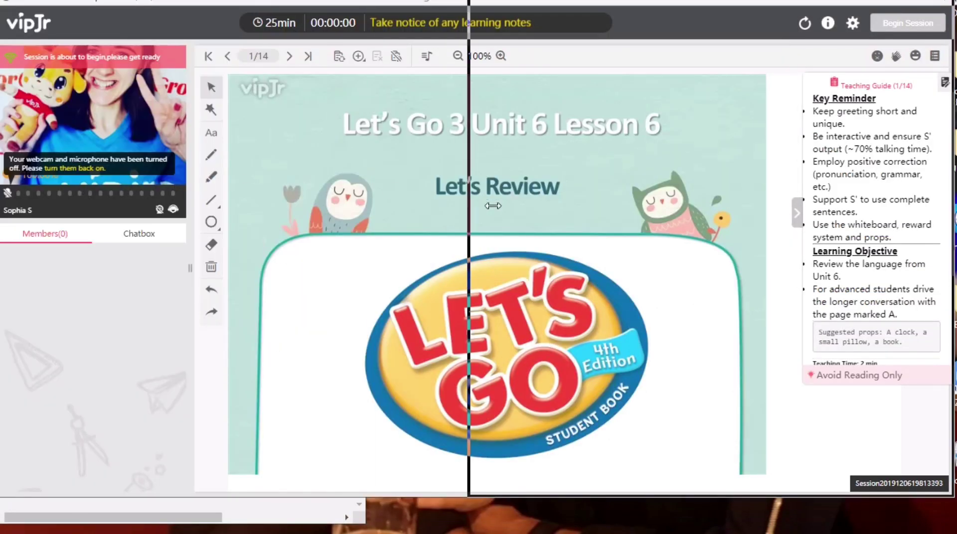
pyautogui.moveTo(1, 207)
pyautogui.mouseDown()
pyautogui.moveTo(523, 207)
pyautogui.moveTo(369, 214)
pyautogui.mouseUp()
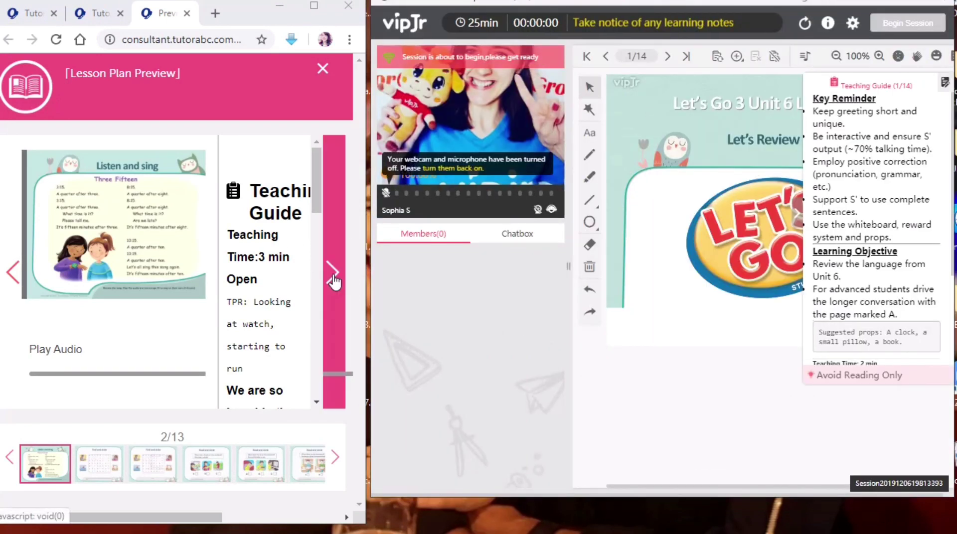
pyautogui.click(331, 273)
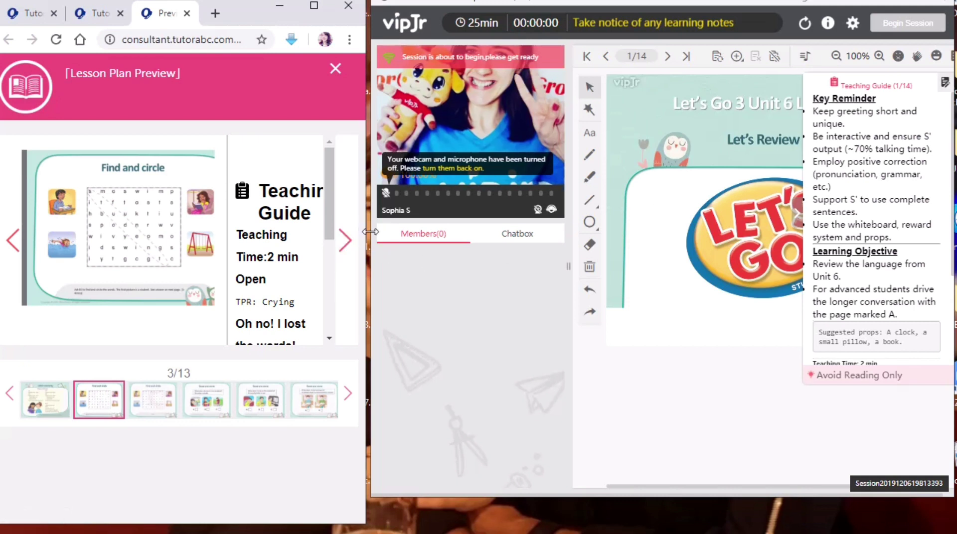
pyautogui.click(501, 82)
pyautogui.moveTo(361, 30); pyautogui.dragTo(274, 31)
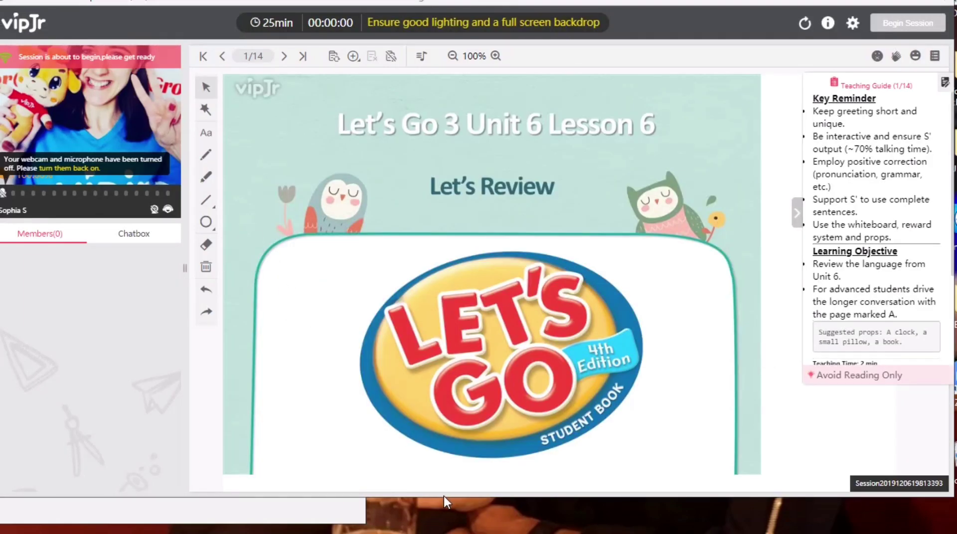
# - Drag the classroom window's bottom edge lower, glance at the Chatbox, then return to the Members video
pyautogui.moveTo(442, 497); pyautogui.dragTo(433, 529)
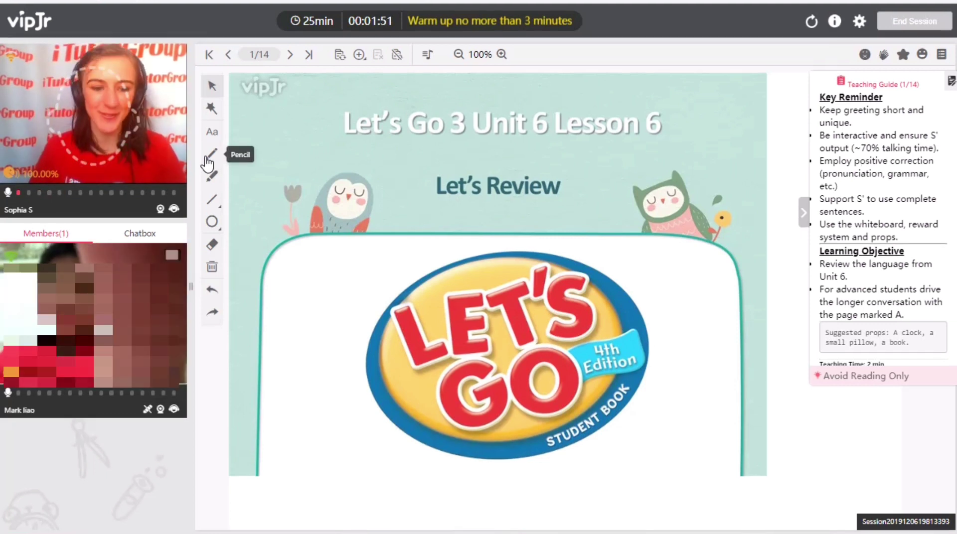
pyautogui.click(157, 233)
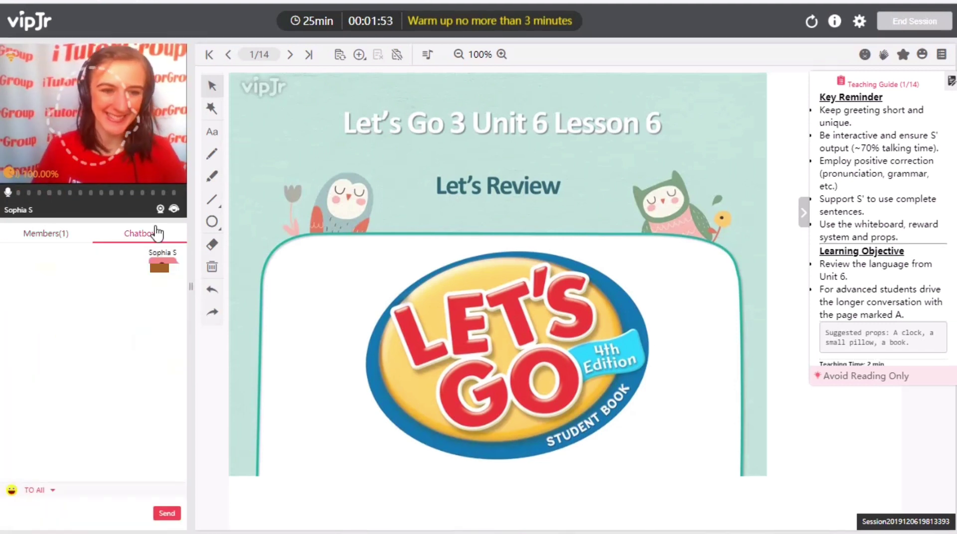
pyautogui.click(52, 238)
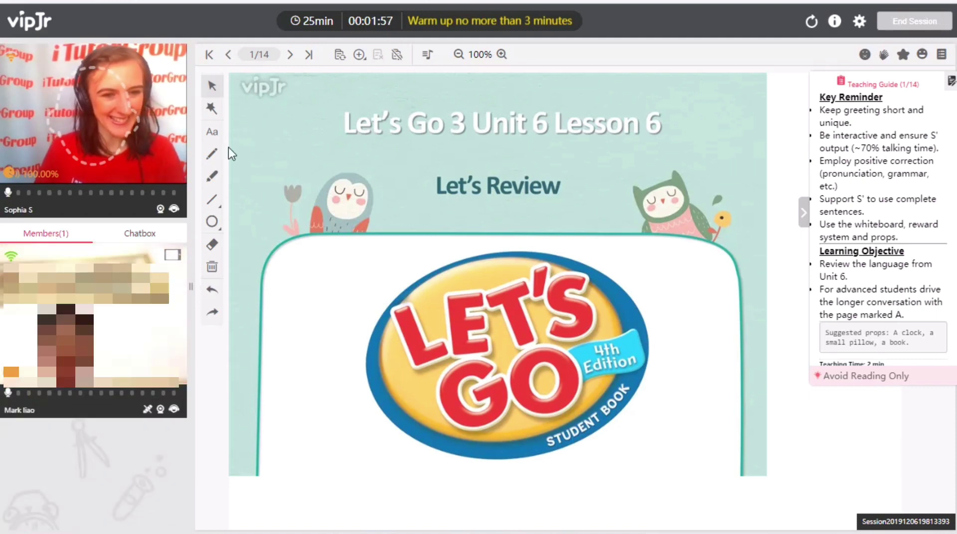
# - Write 'How are you?' above the slide title and nudge it slightly higher
pyautogui.click(212, 131)
pyautogui.click(340, 95)
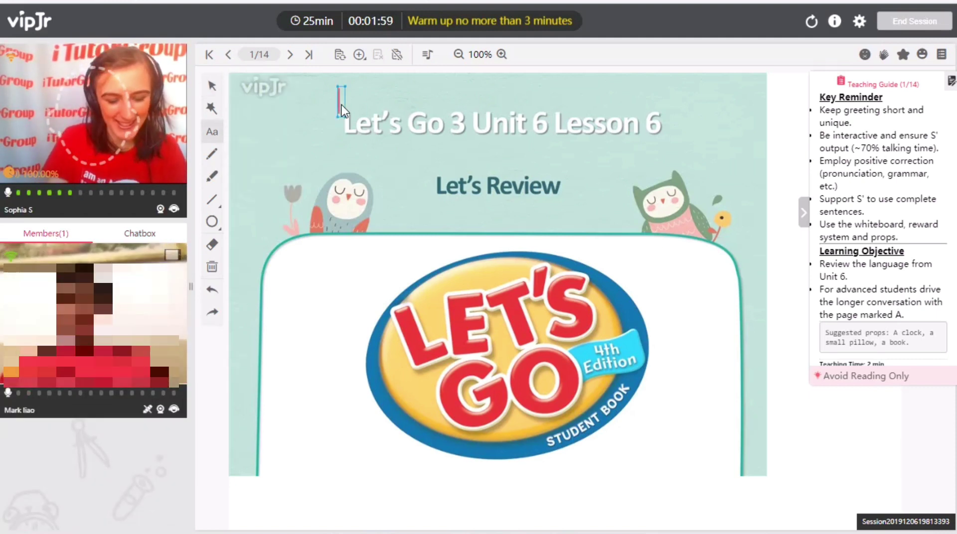
pyautogui.write('How are you?')
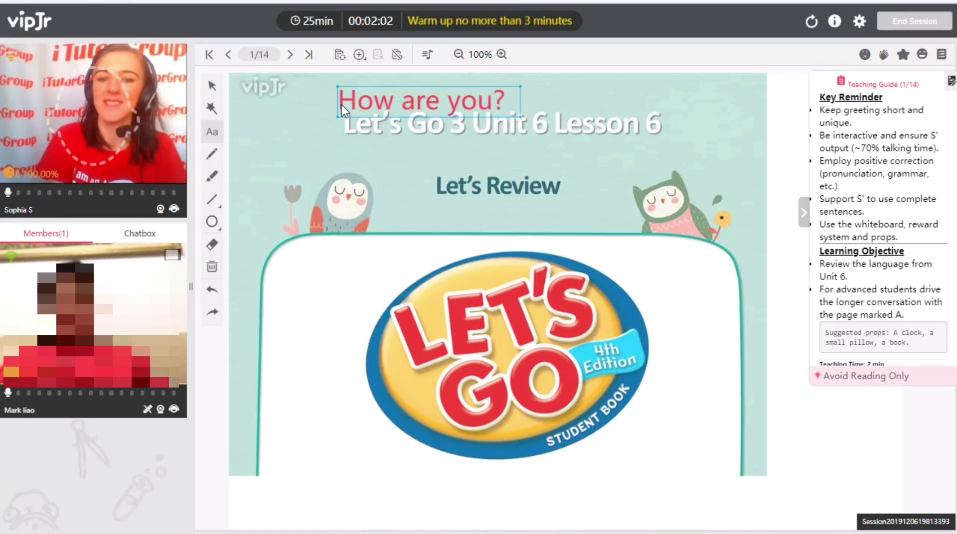
pyautogui.click(211, 87)
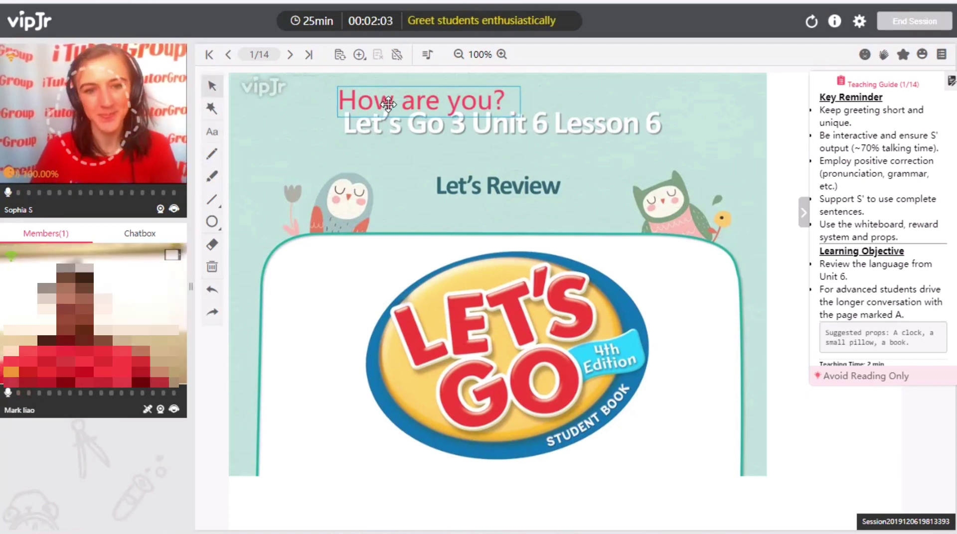
pyautogui.moveTo(388, 104); pyautogui.dragTo(389, 92)
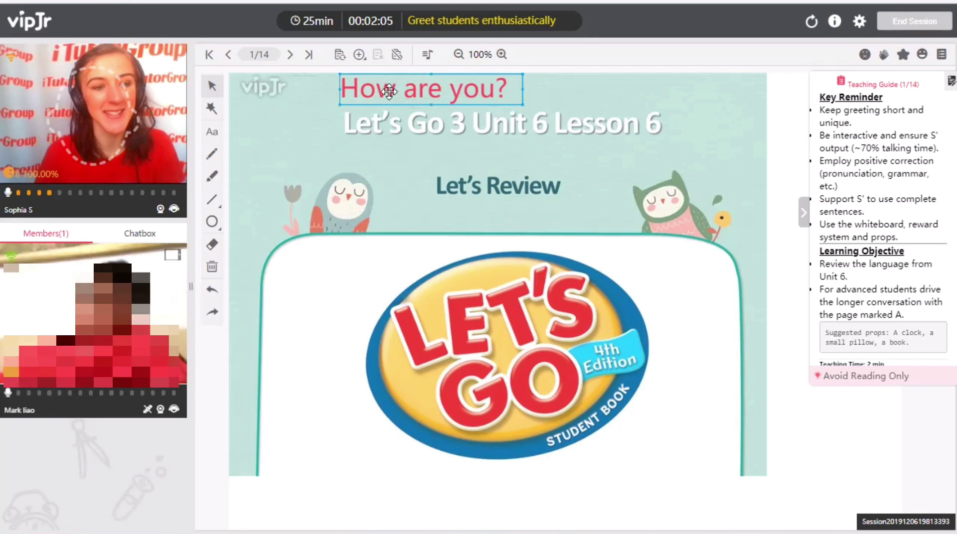
# - Write 'What did you do today?' just below the slide title
pyautogui.click(359, 155)
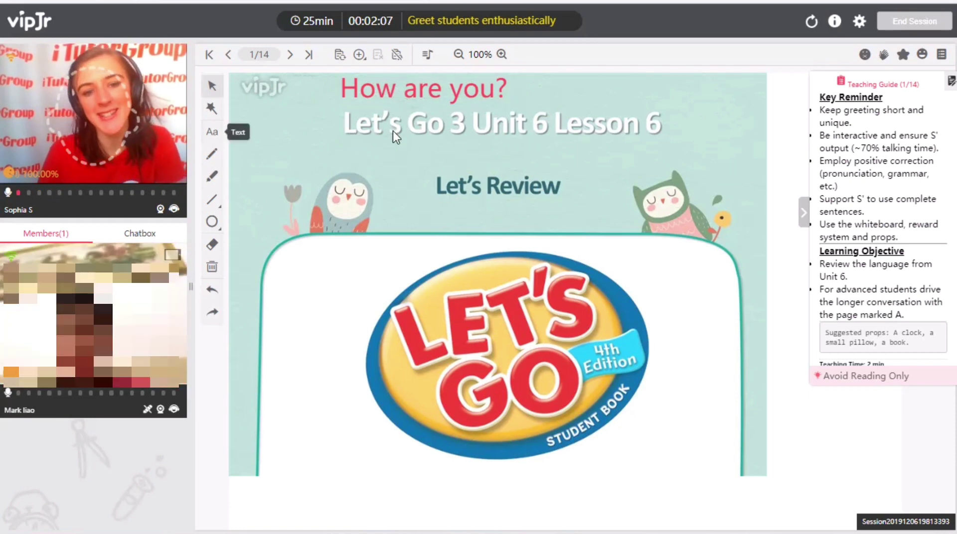
pyautogui.click(378, 155)
pyautogui.write('What did')
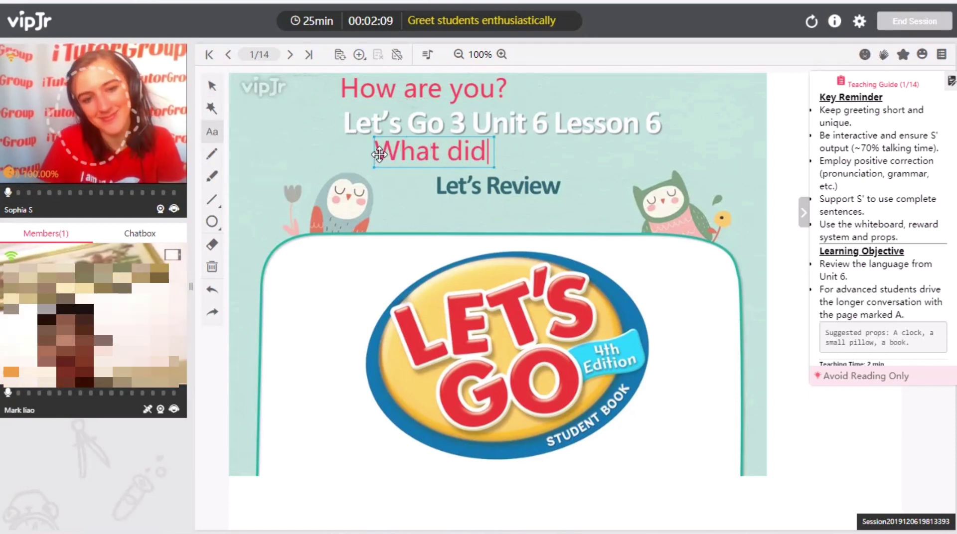
pyautogui.write(' you do today?')
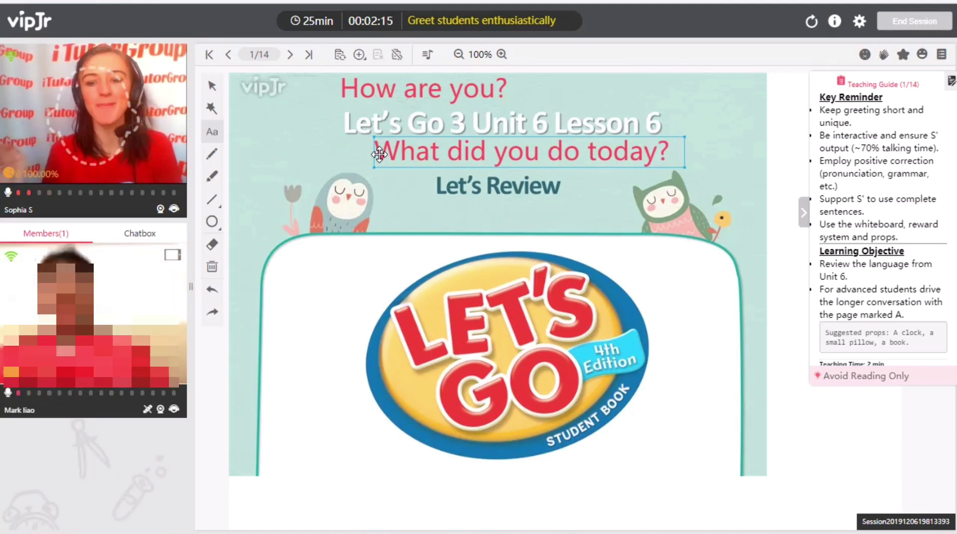
pyautogui.click(435, 209)
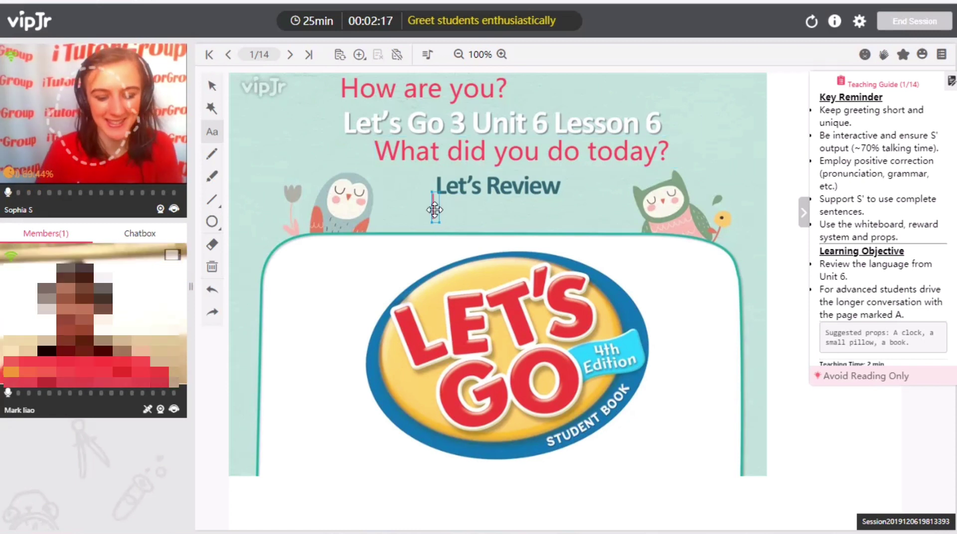